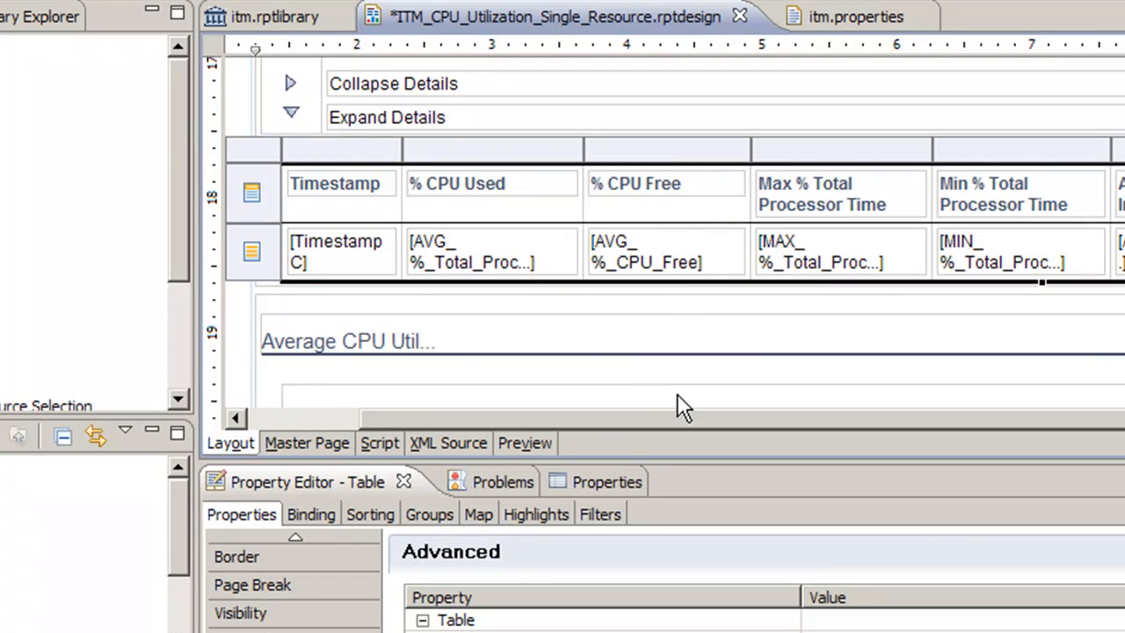
# Step: Delete the Avg Context Switches/Sec column from the details table and save the report
pyautogui.moveTo(691, 419); pyautogui.dragTo(853, 427)
pyautogui.moveTo(654, 427); pyautogui.dragTo(750, 439)
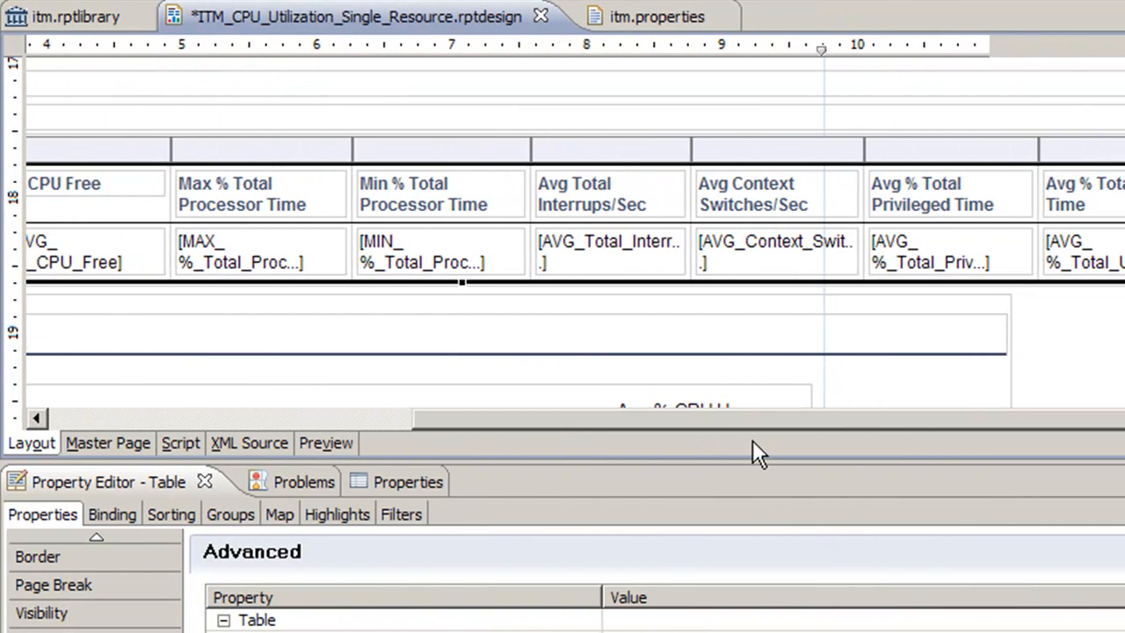
pyautogui.click(772, 151)
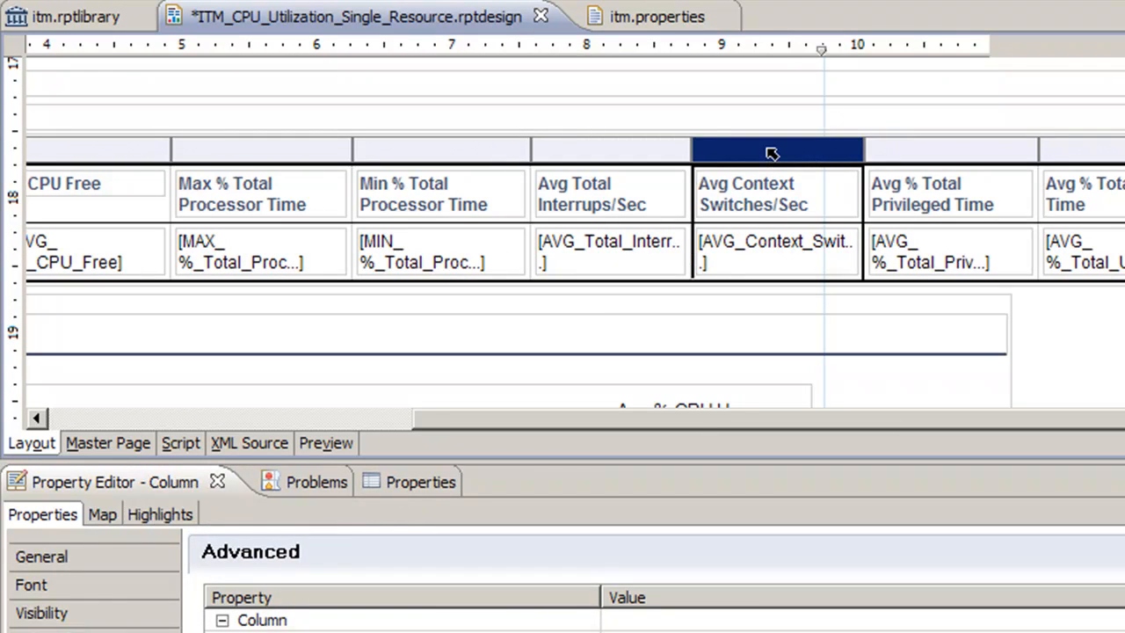
pyautogui.press('Delete')
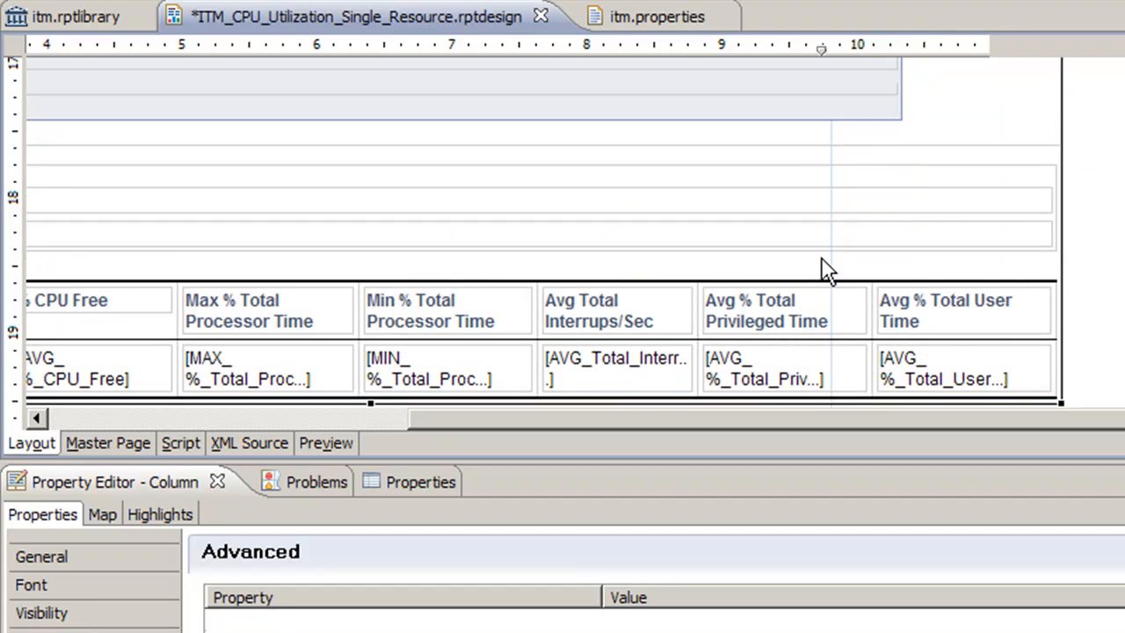
pyautogui.moveTo(904, 416); pyautogui.dragTo(646, 407)
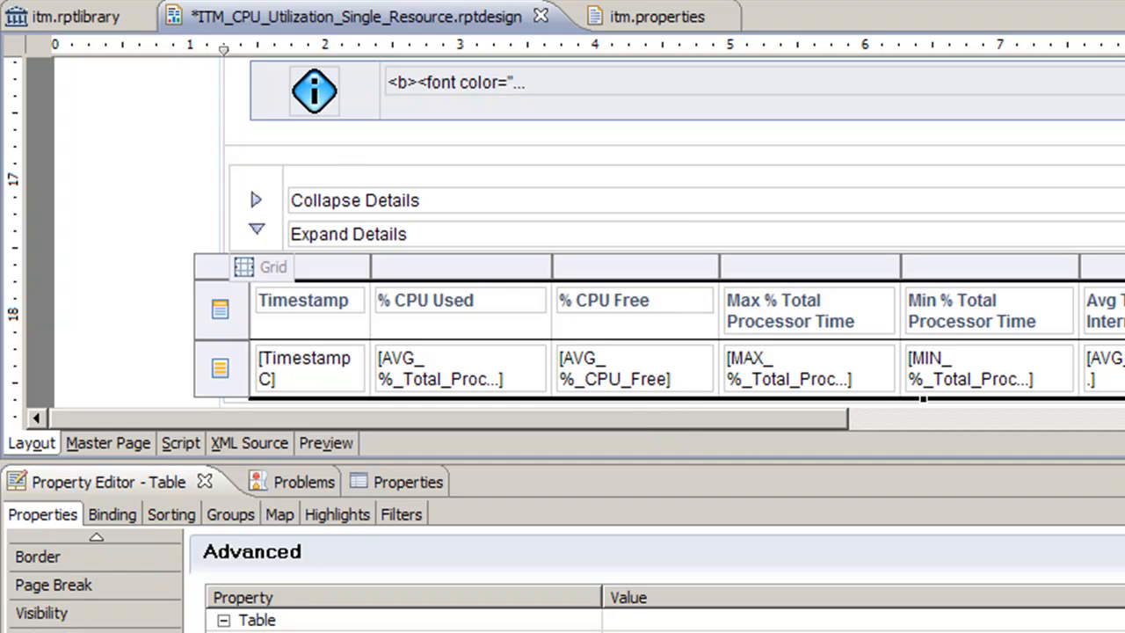
pyautogui.hotkey('ctrl', 's')
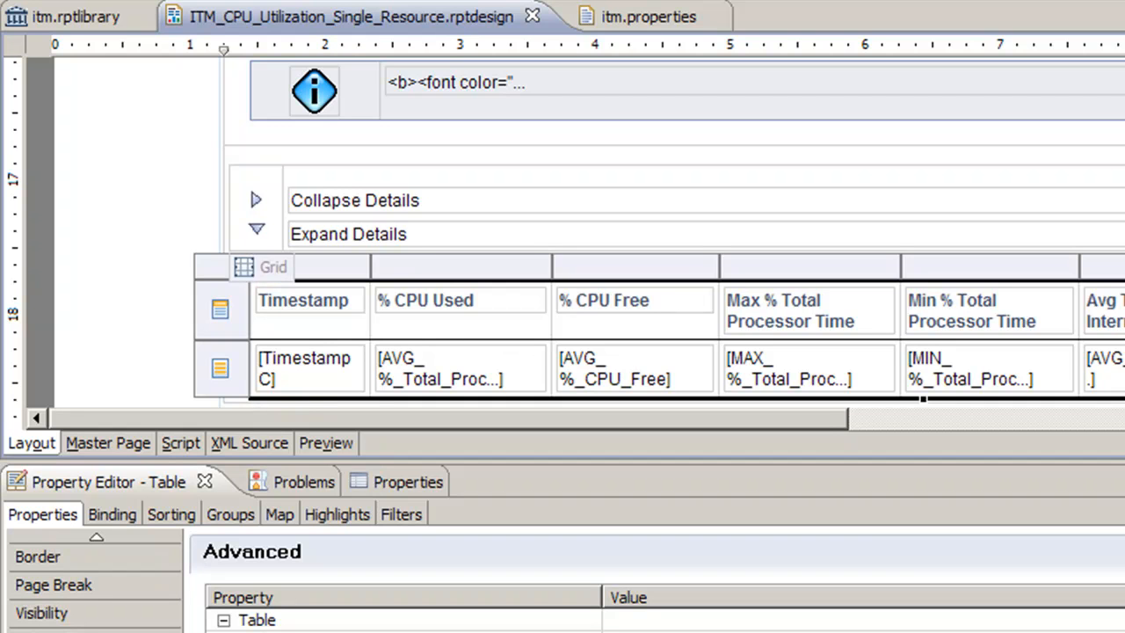
# Step: Preview the report and switch its OS Type parameter to Windows and back to Windows Remote
pyautogui.moveTo(818, 414); pyautogui.dragTo(785, 414)
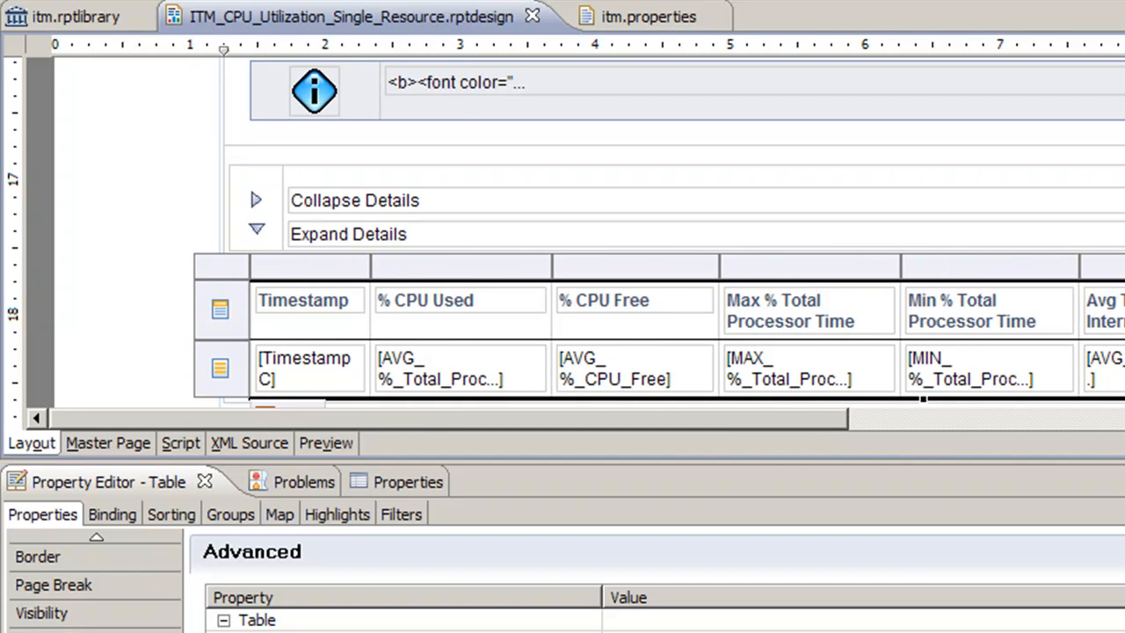
pyautogui.scroll(-5, 700, 372)
pyautogui.scroll(3, 700, 373)
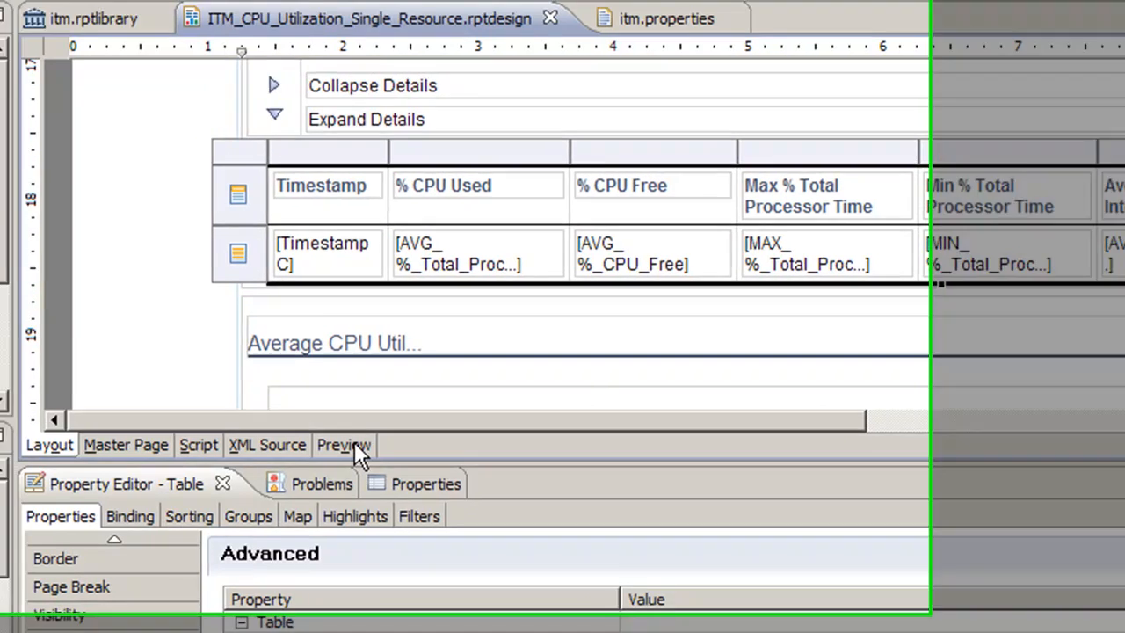
pyautogui.click(336, 442)
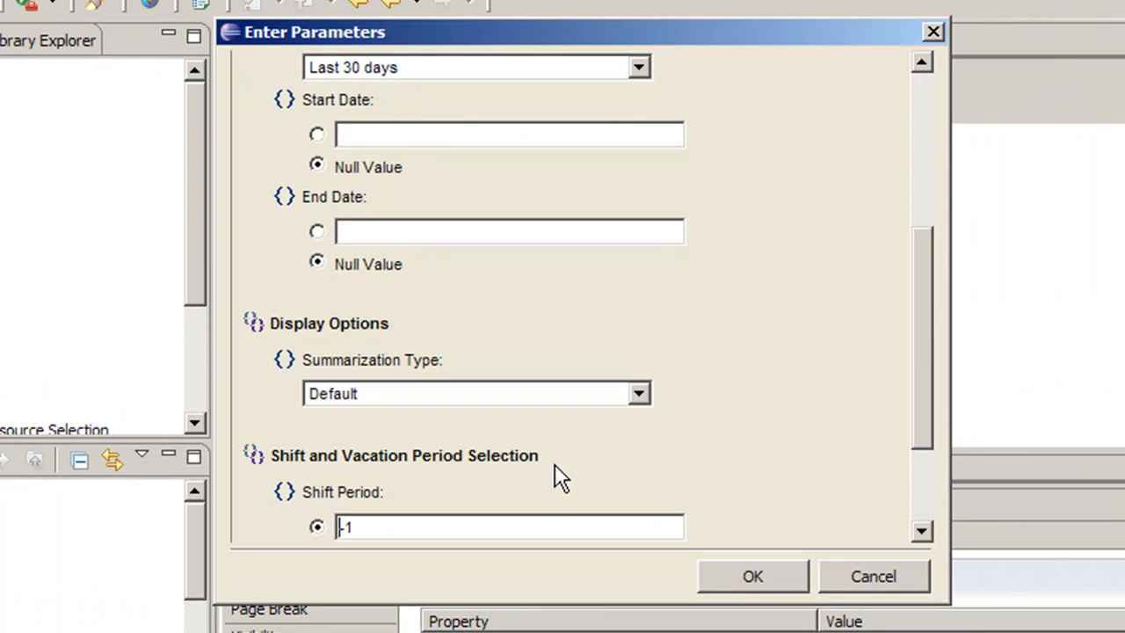
pyautogui.moveTo(929, 349); pyautogui.dragTo(896, 155)
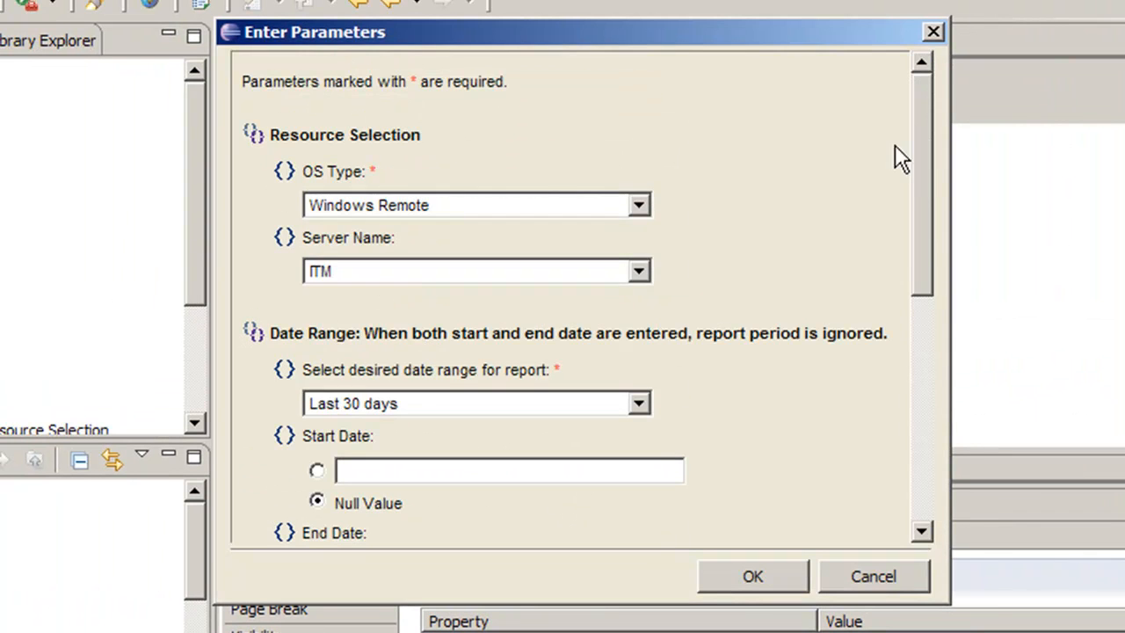
pyautogui.click(639, 207)
pyautogui.click(369, 269)
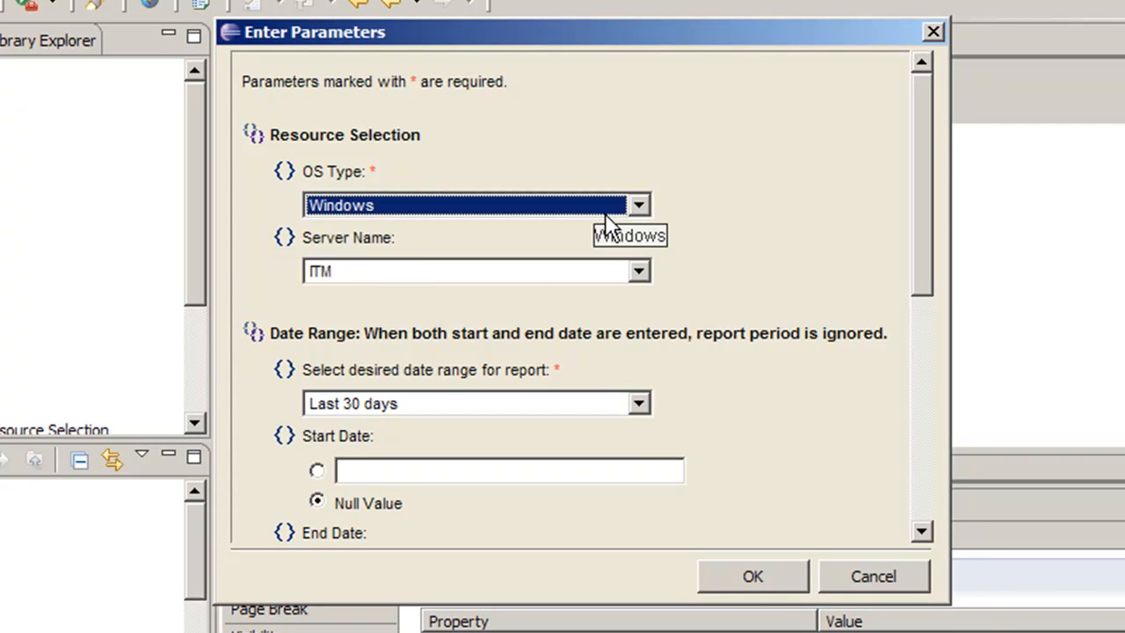
pyautogui.click(640, 206)
pyautogui.click(492, 289)
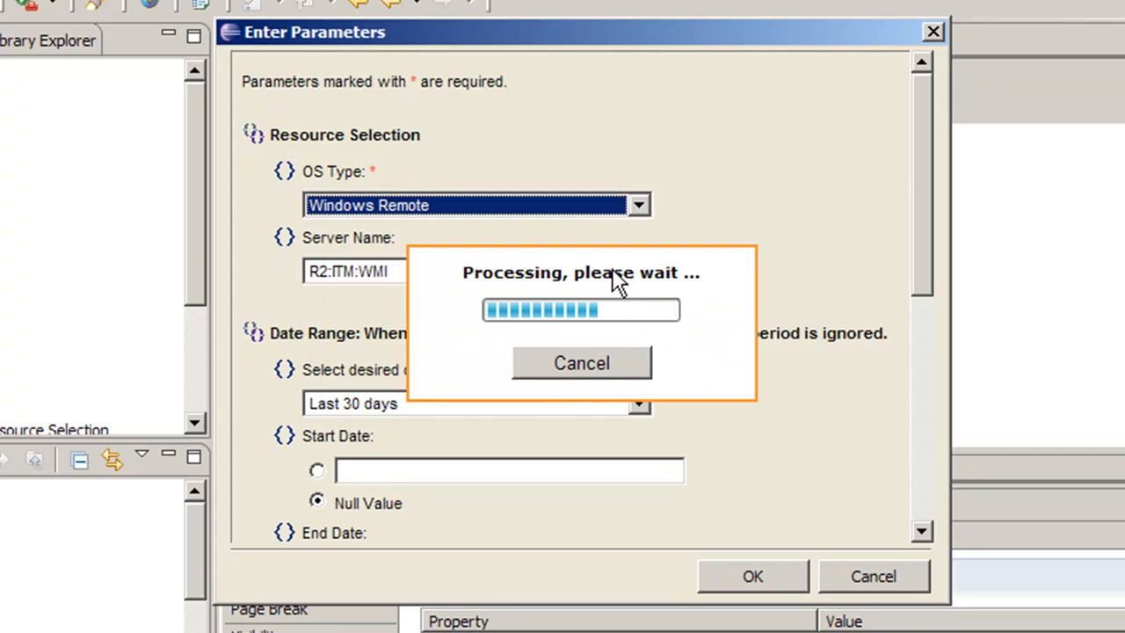
# Step: Set the Server Name parameter to ITM and run the report preview
pyautogui.click(639, 272)
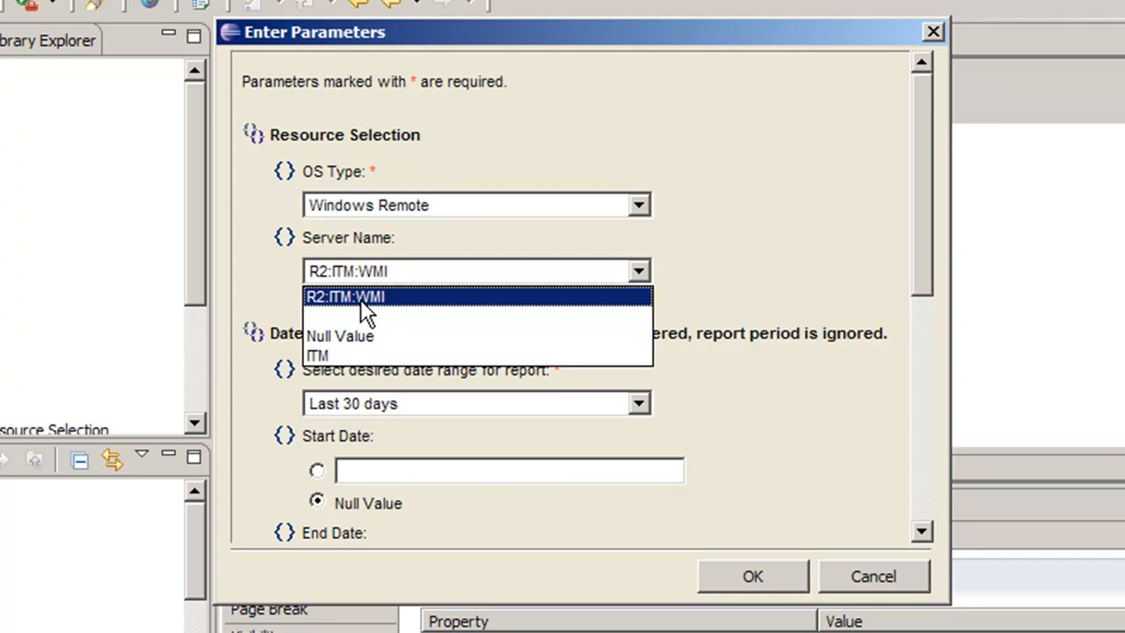
pyautogui.click(318, 354)
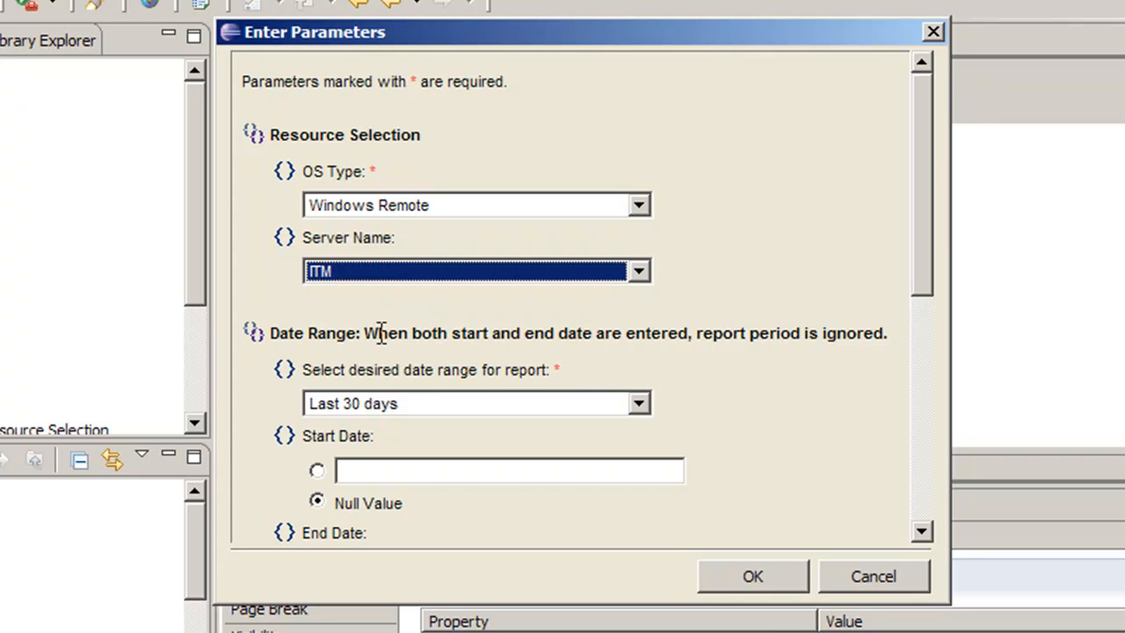
pyautogui.moveTo(916, 286); pyautogui.dragTo(914, 477)
pyautogui.click(779, 587)
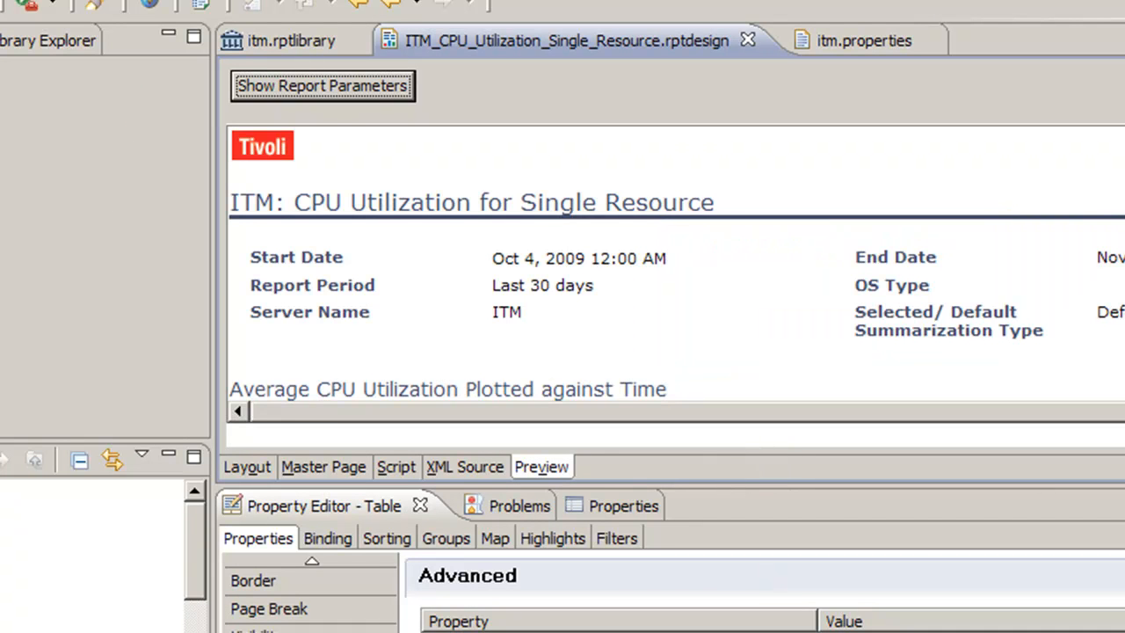
# Step: Maximize the preview and expand the details below the chart to examine the table's columns and the report header
pyautogui.hotkey('ctrl', 'm')
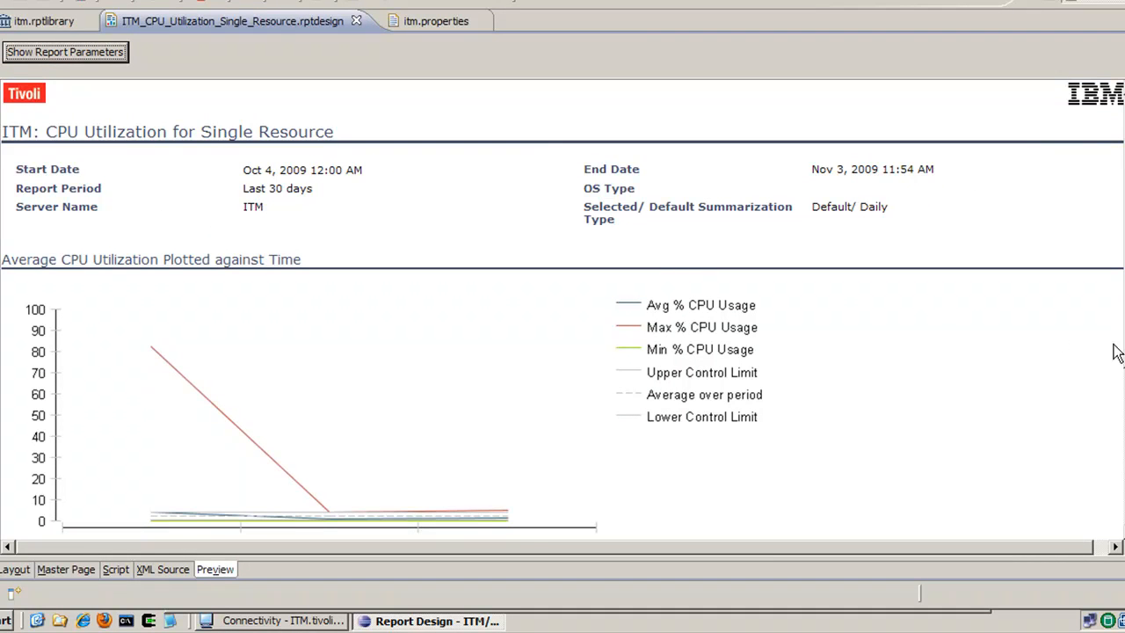
pyautogui.scroll(-5, 1109, 499)
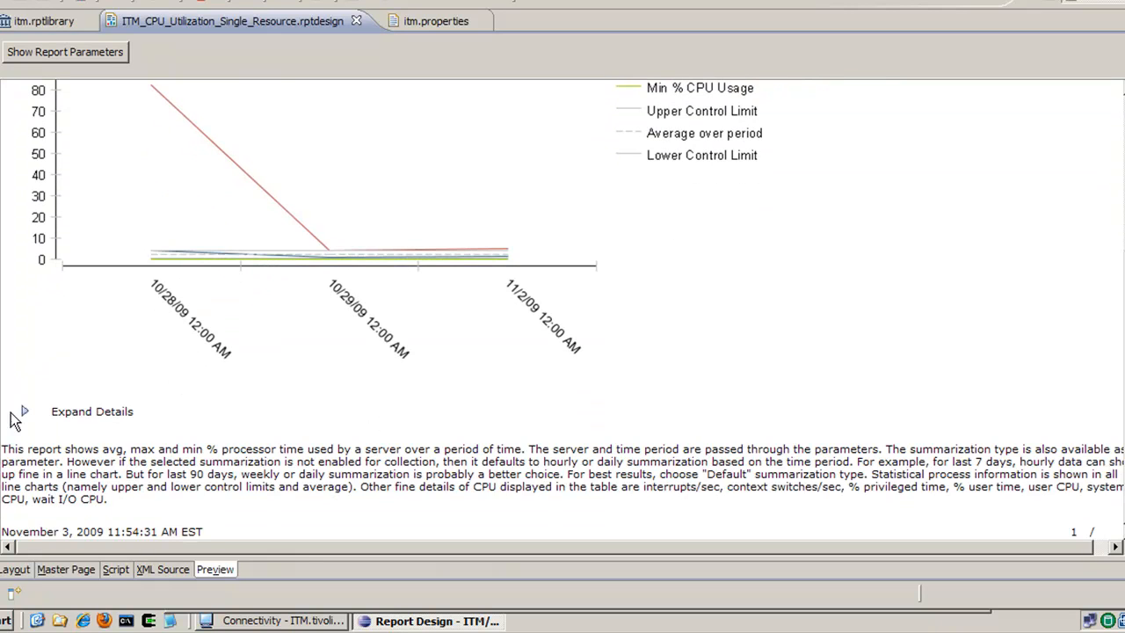
pyautogui.click(24, 410)
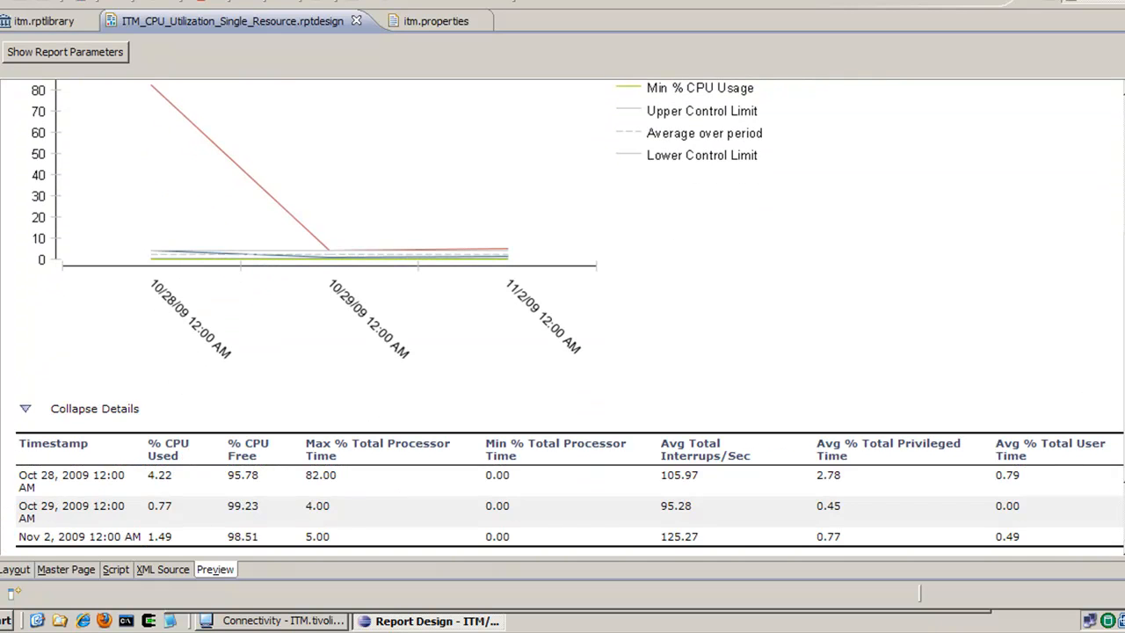
pyautogui.scroll(-2, 1122, 401)
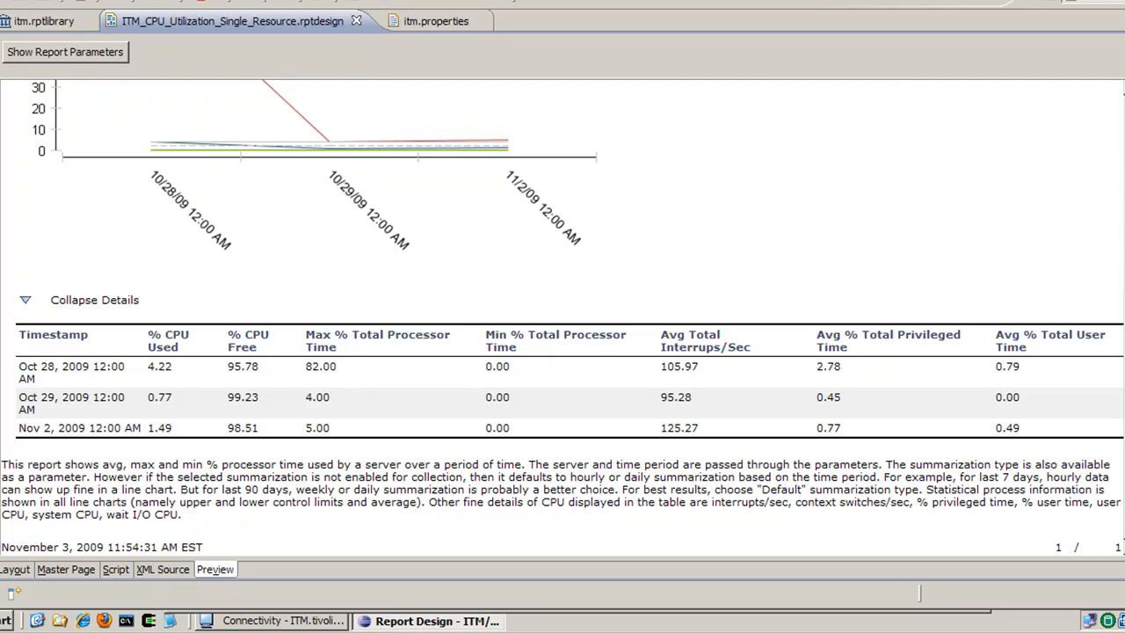
pyautogui.scroll(7, 1111, 211)
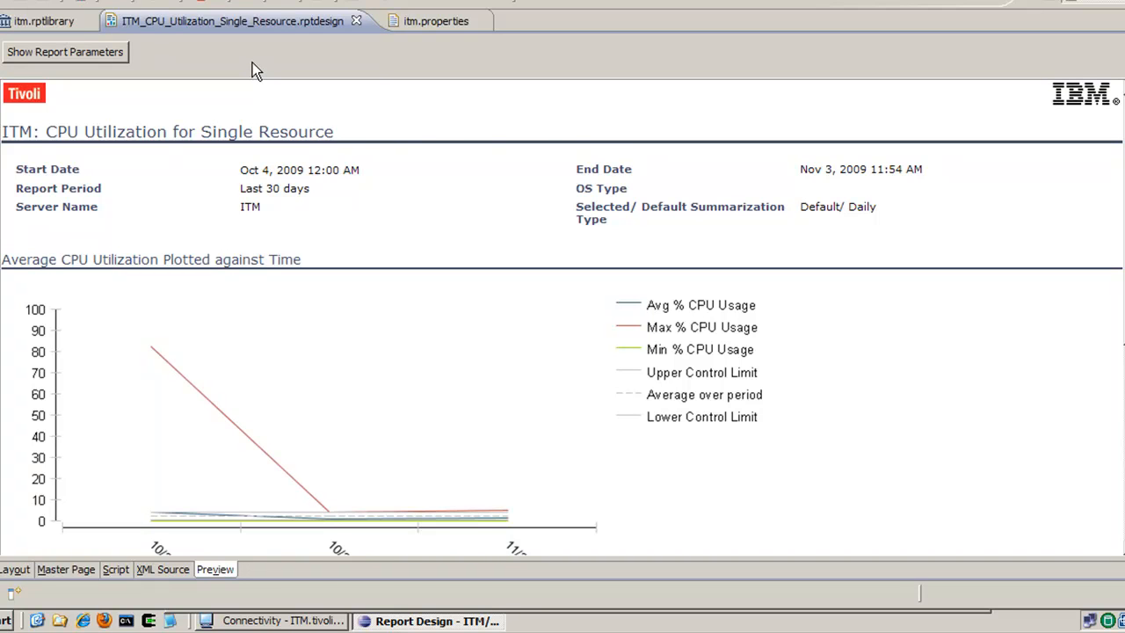
# Step: In the report layout, edit the OSType data item's expression by duplicating the "unix" else-if branch at its end
pyautogui.click(16, 569)
pyautogui.scroll(-5, 563, 299)
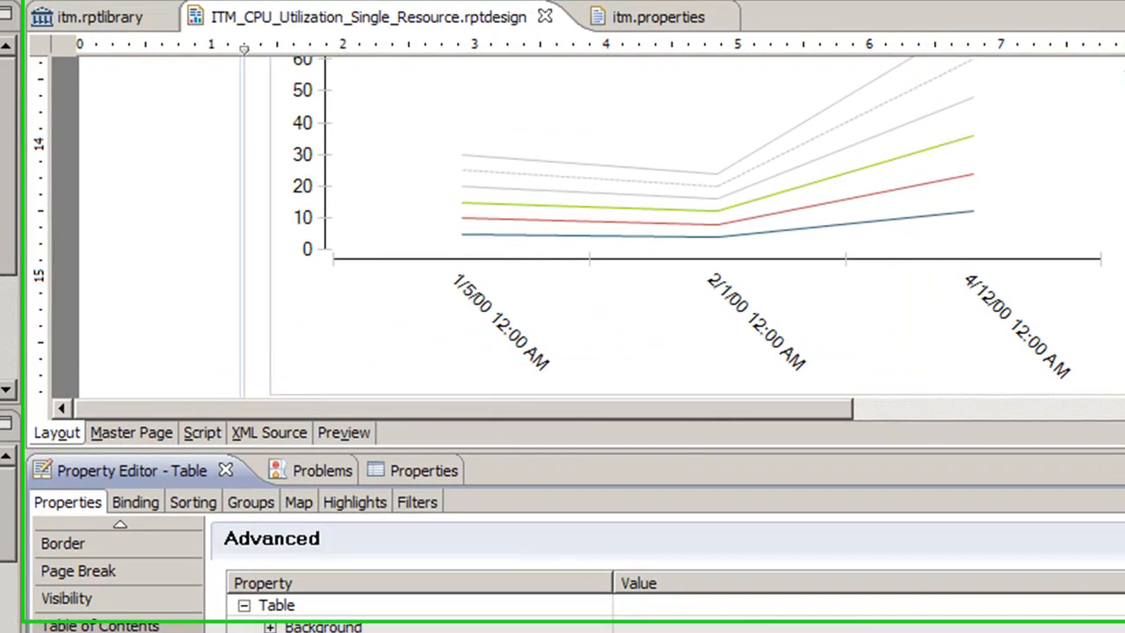
pyautogui.scroll(-5, 492, 176)
pyautogui.scroll(20, 970, 377)
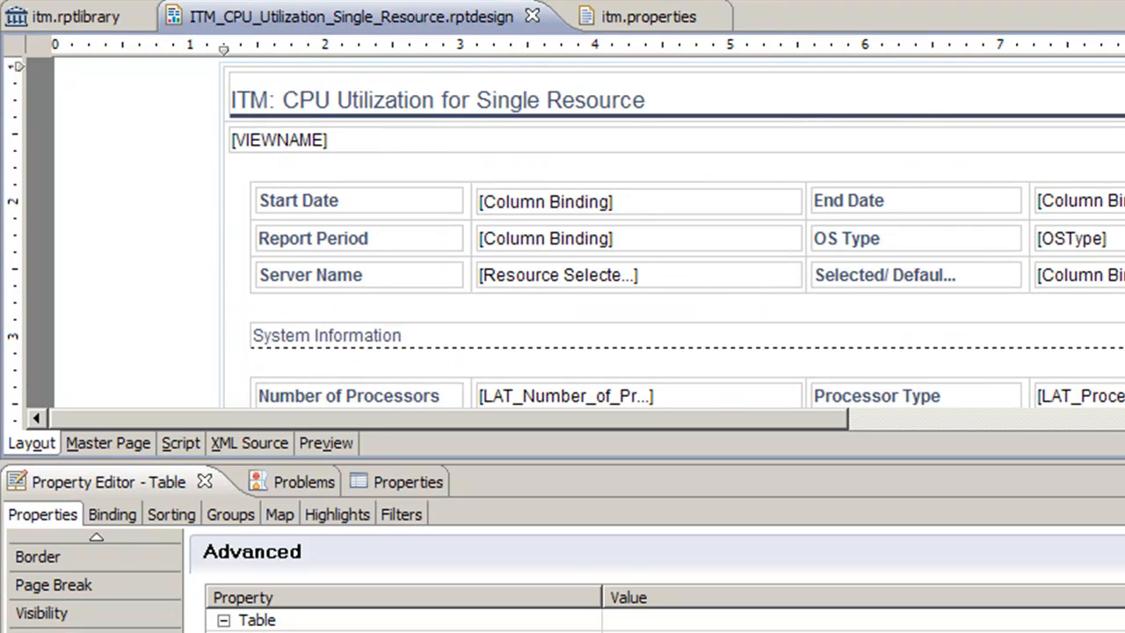
pyautogui.rightClick(1071, 238)
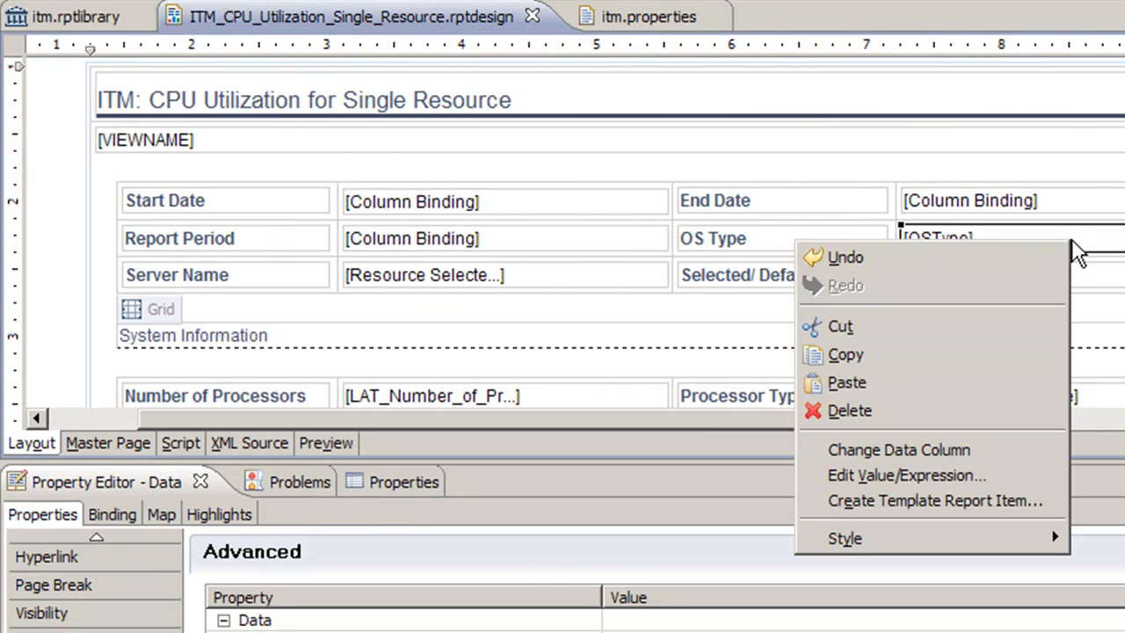
pyautogui.click(954, 473)
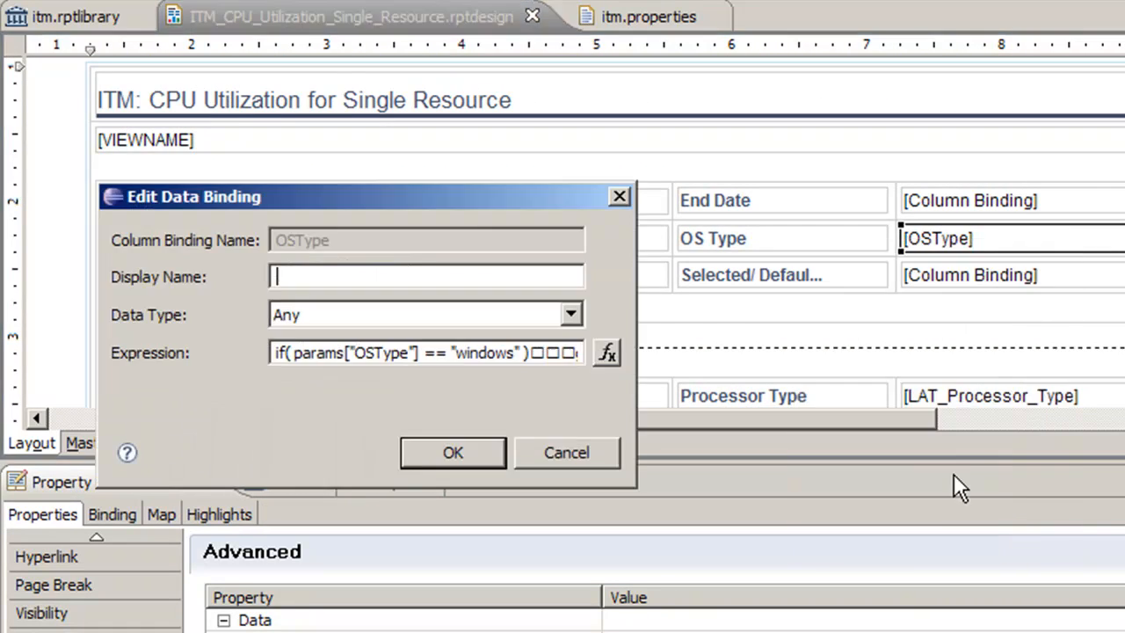
pyautogui.click(603, 354)
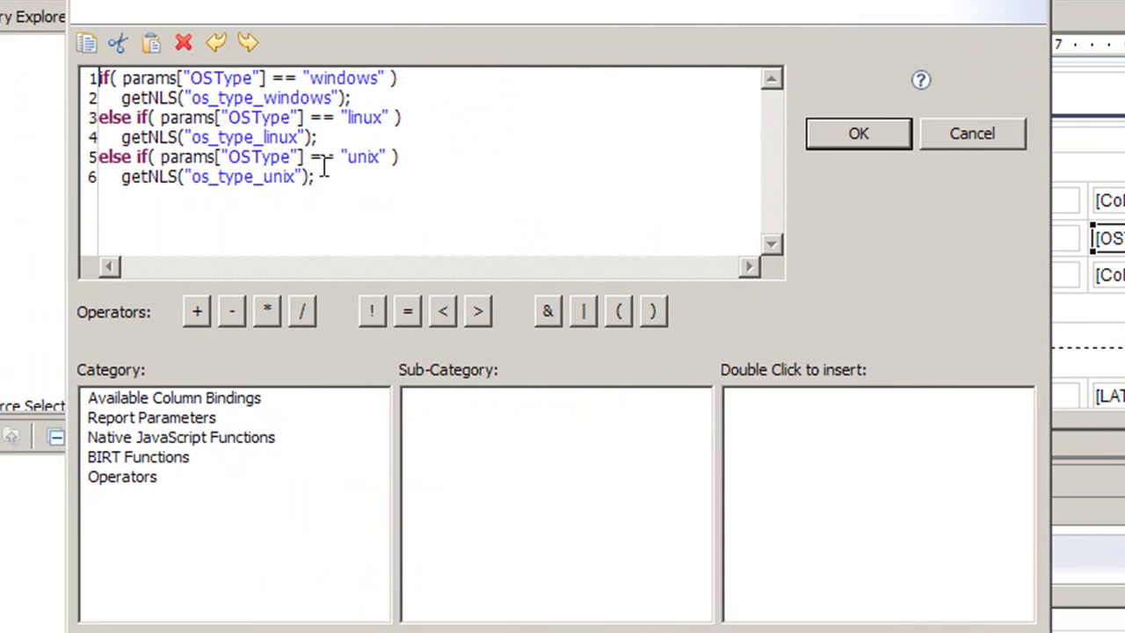
pyautogui.moveTo(346, 176); pyautogui.dragTo(91, 167)
pyautogui.hotkey('ctrl', 'c')
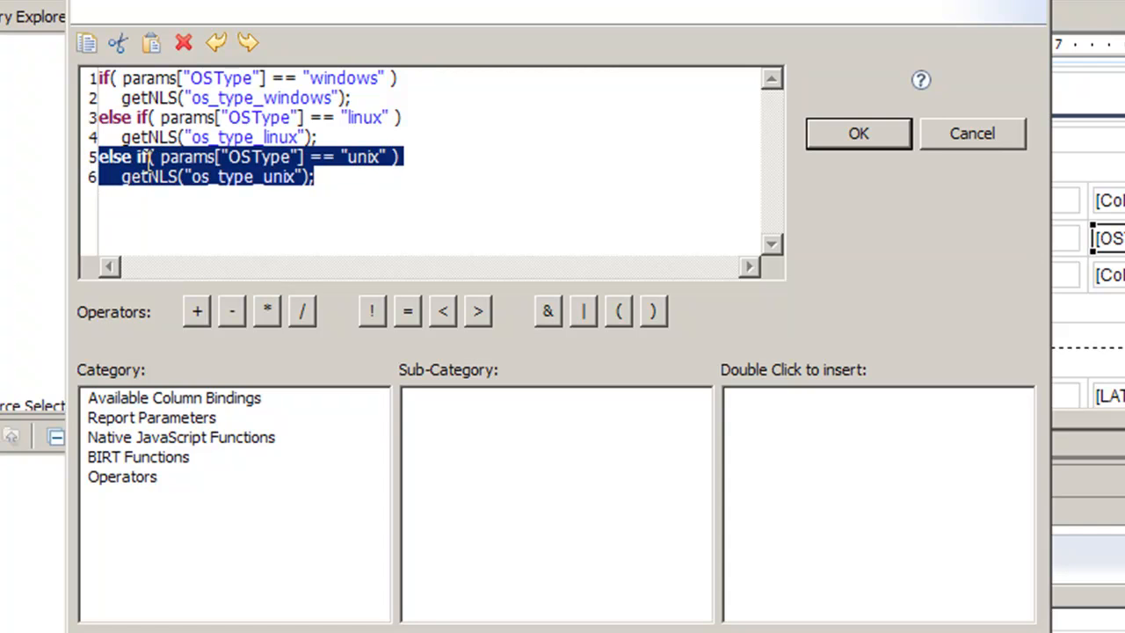
pyautogui.click(344, 191)
pyautogui.press('Return')
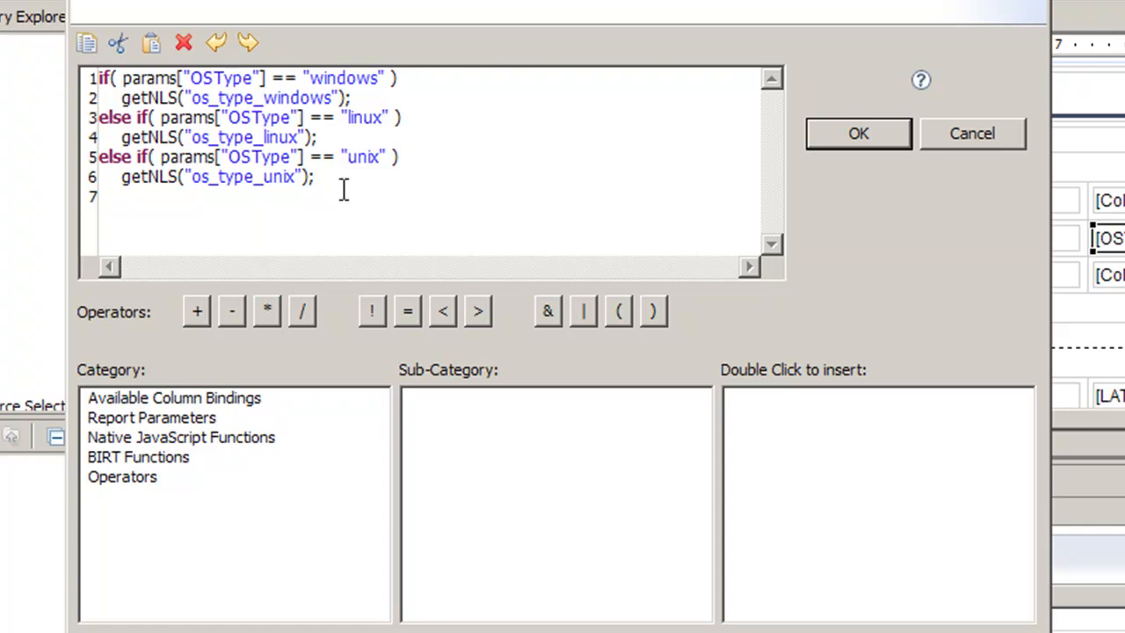
pyautogui.hotkey('ctrl', 'v')
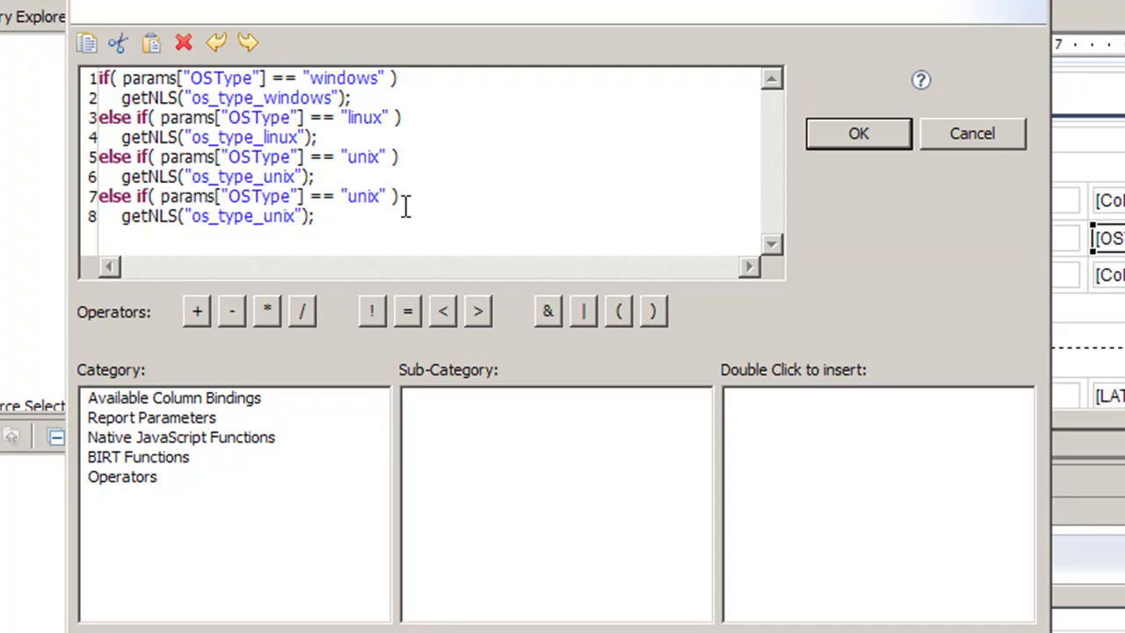
# Step: Change the duplicated branch to test for "windows remote" and return getNLS("os_type_windows_remote")
pyautogui.click(377, 195)
pyautogui.doubleClick(378, 195)
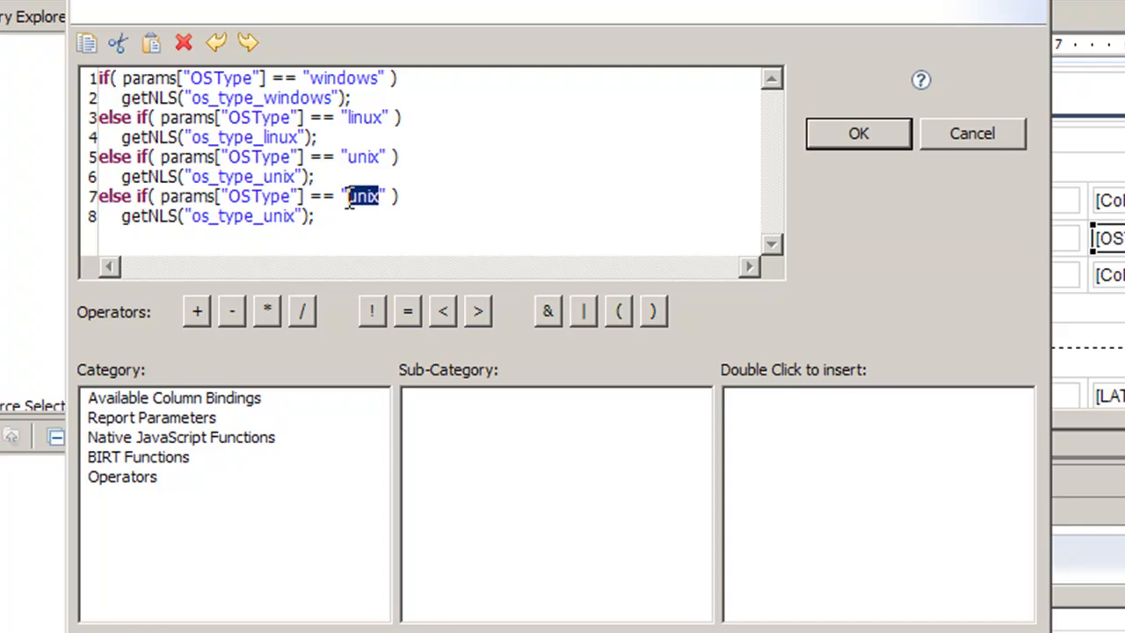
pyautogui.write('windows remo')
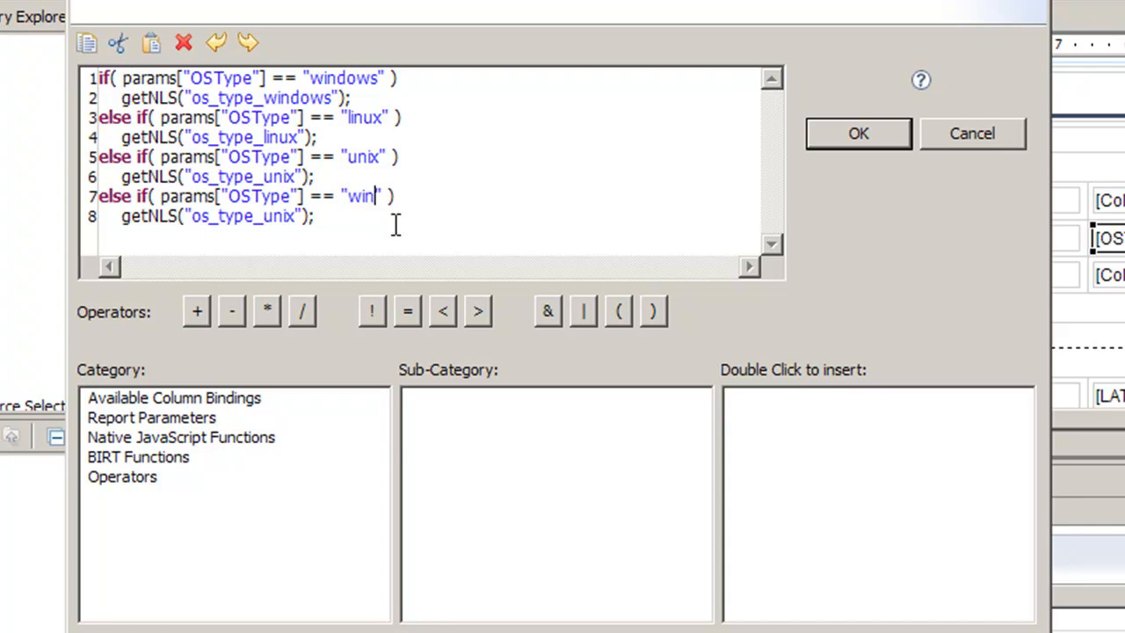
pyautogui.write('te')
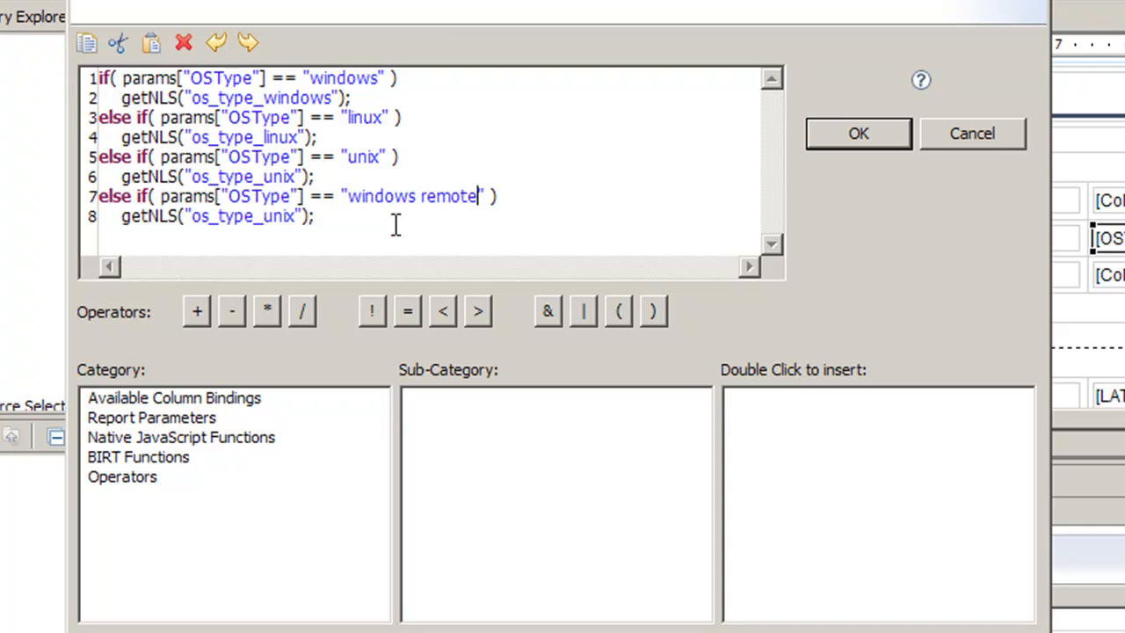
pyautogui.moveTo(296, 216); pyautogui.dragTo(266, 222)
pyautogui.write('windows')
pyautogui.write('_remote')
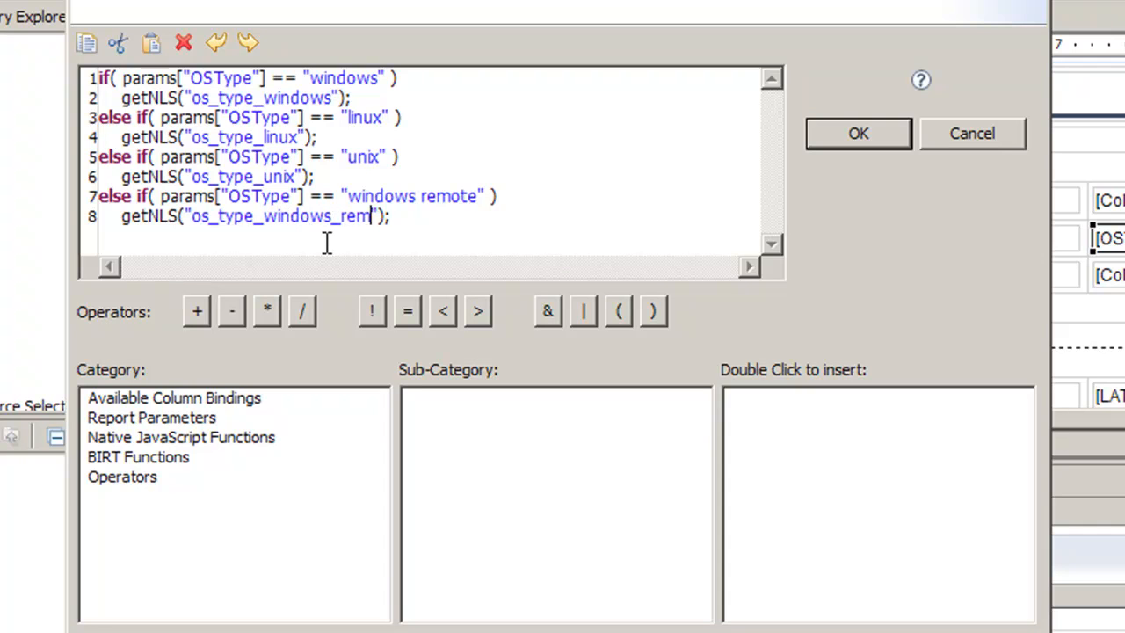
# Step: Copy the os_type_windows_remote key, accept the edited OSType expression and save the report
pyautogui.moveTo(397, 216); pyautogui.dragTo(187, 223)
pyautogui.hotkey('ctrl', 'c')
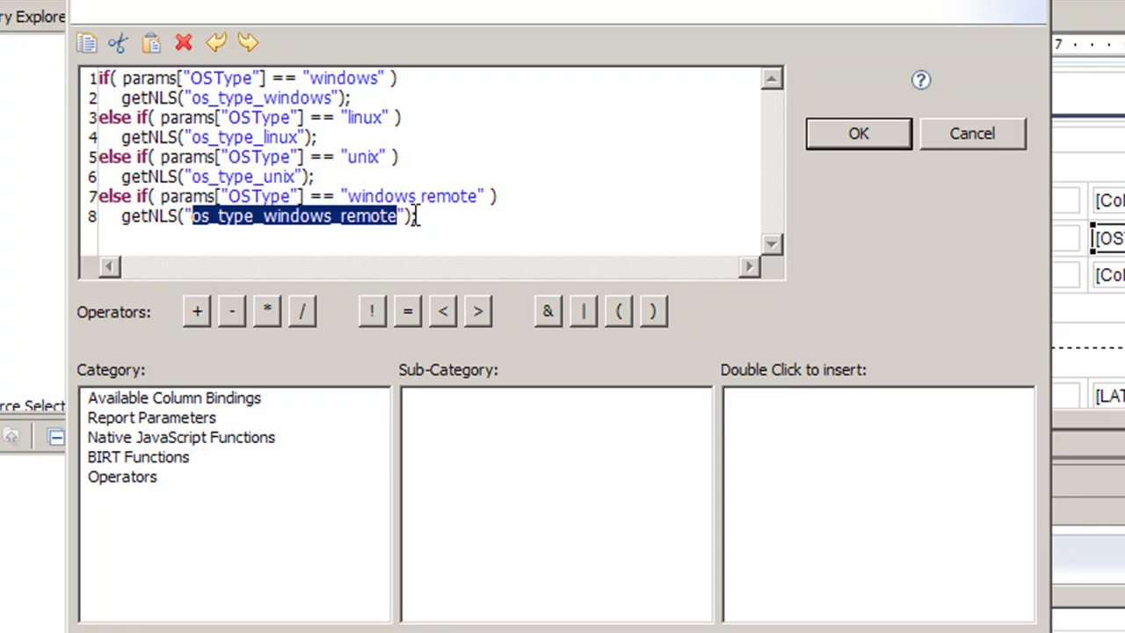
pyautogui.click(885, 138)
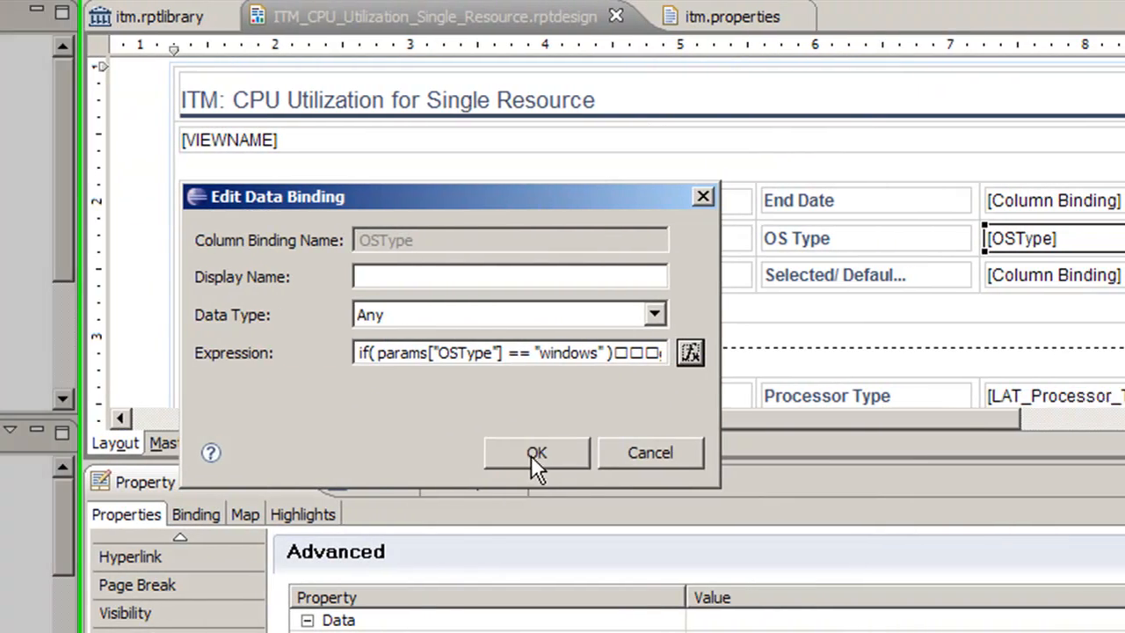
pyautogui.click(642, 452)
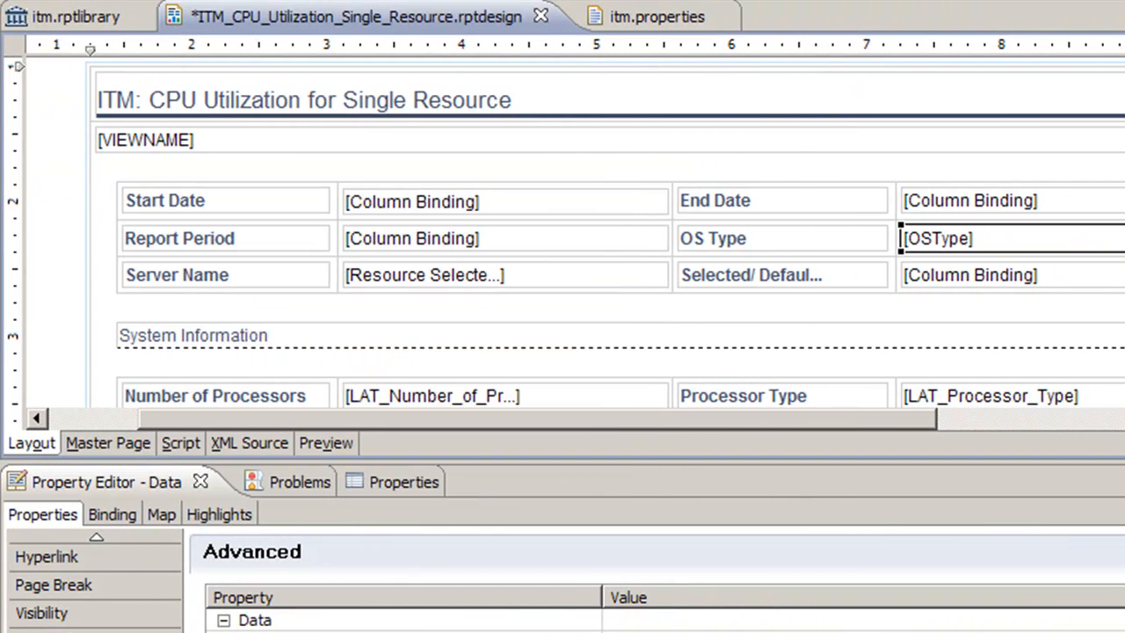
pyautogui.hotkey('ctrl', 's')
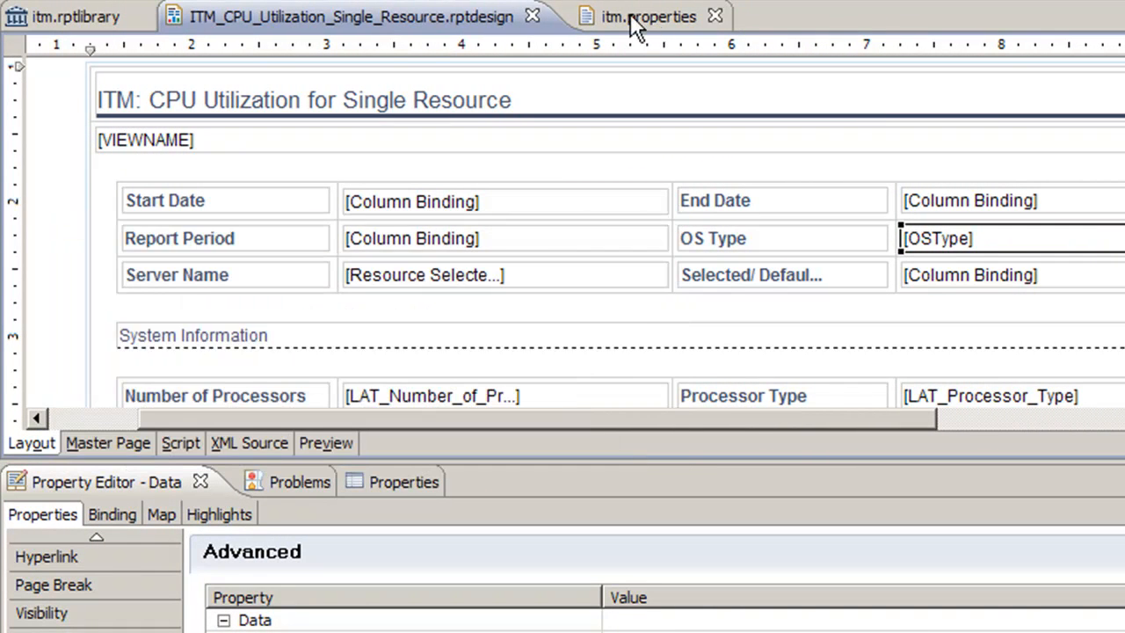
# Step: In itm.properties, add the line os_type_windows_remote=Windows Remote below the os_type_windows entry and save the file
pyautogui.click(623, 13)
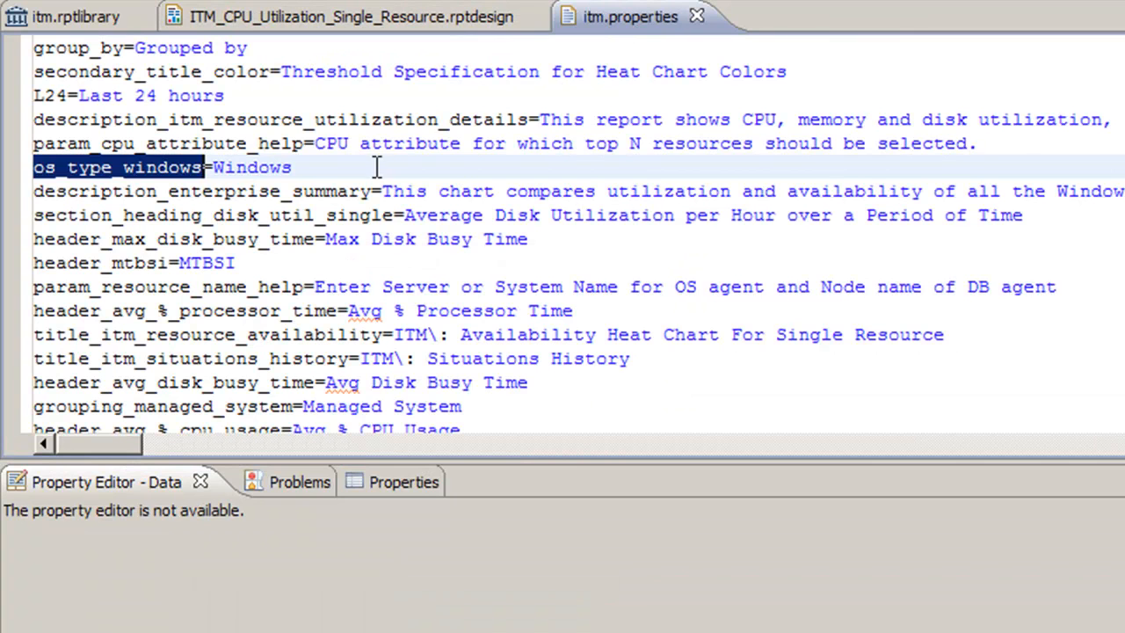
pyautogui.click(375, 167)
pyautogui.press('Return')
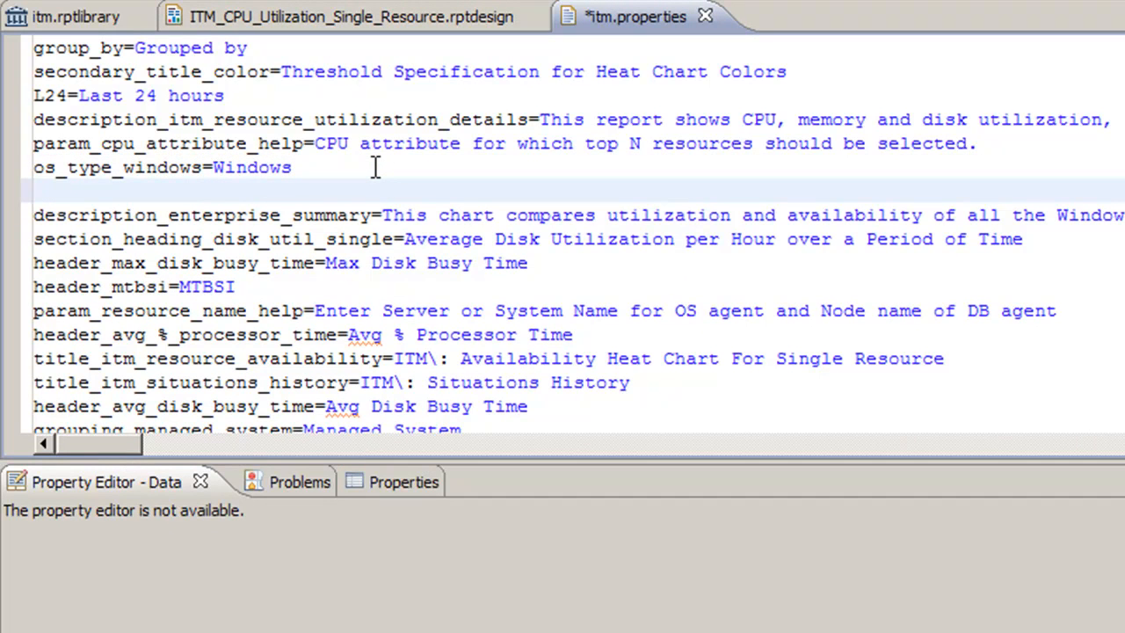
pyautogui.hotkey('ctrl', 'v')
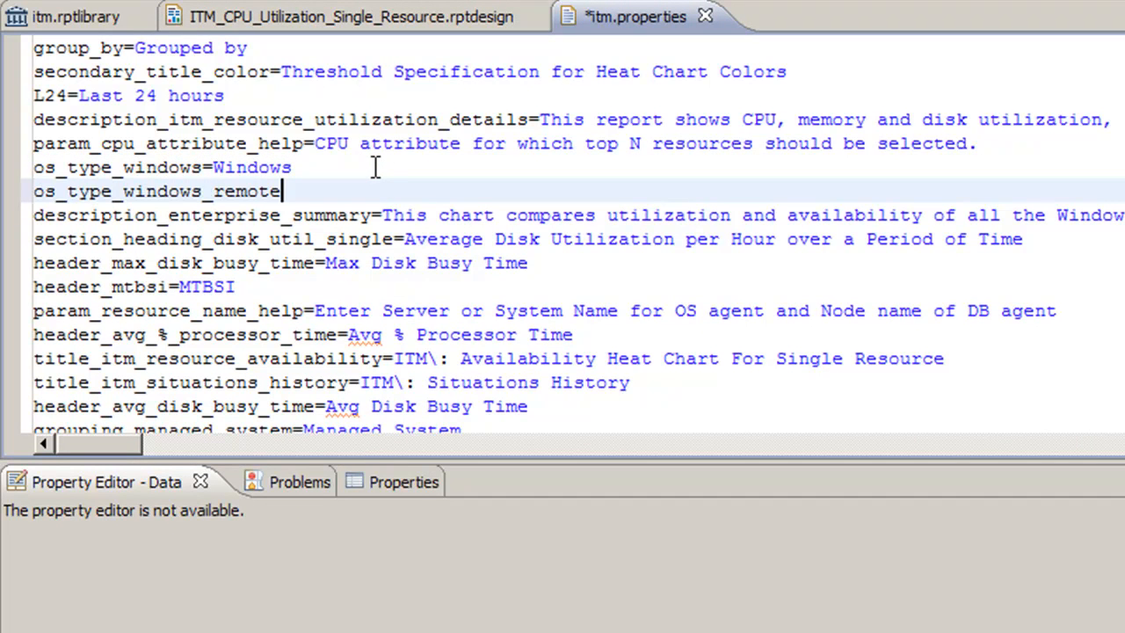
pyautogui.write('=Wind')
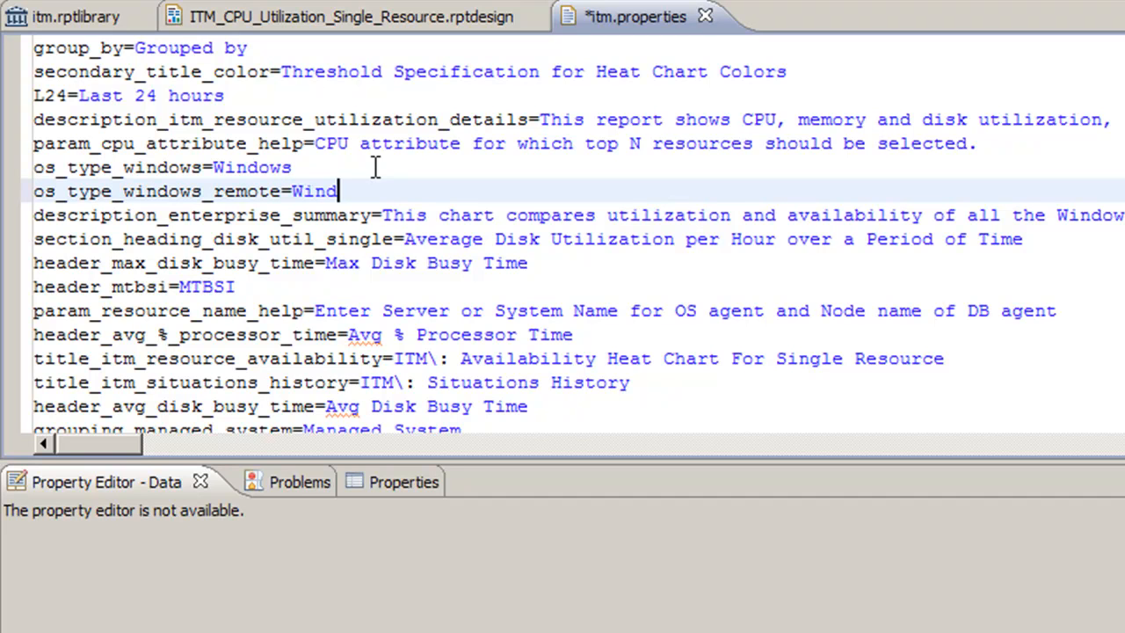
pyautogui.write('ows Remote')
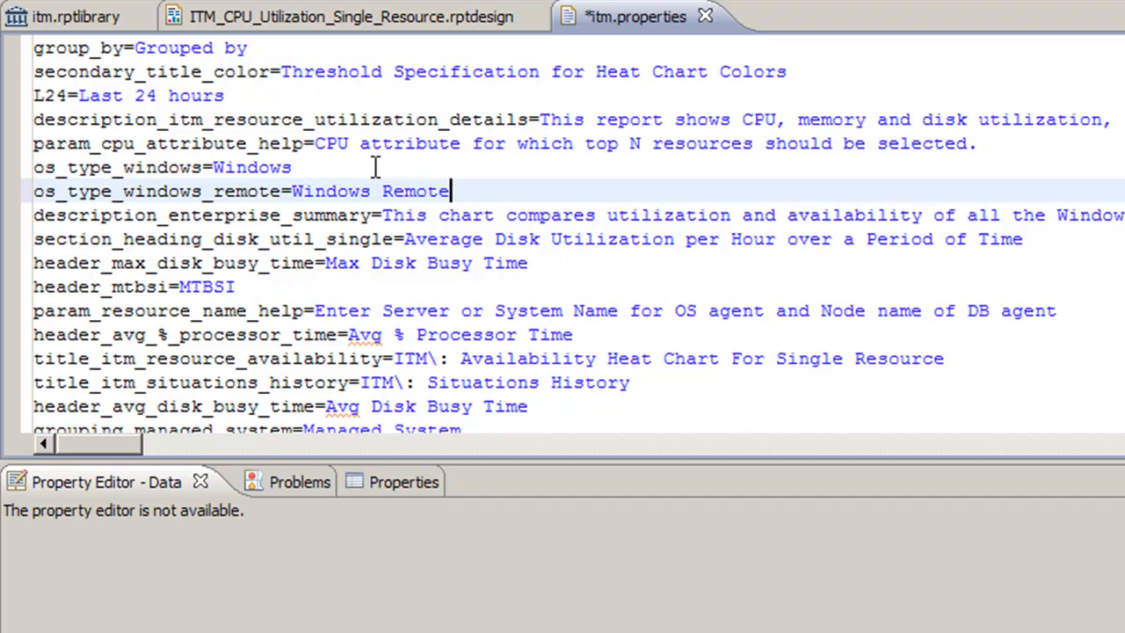
pyautogui.hotkey('ctrl', 's')
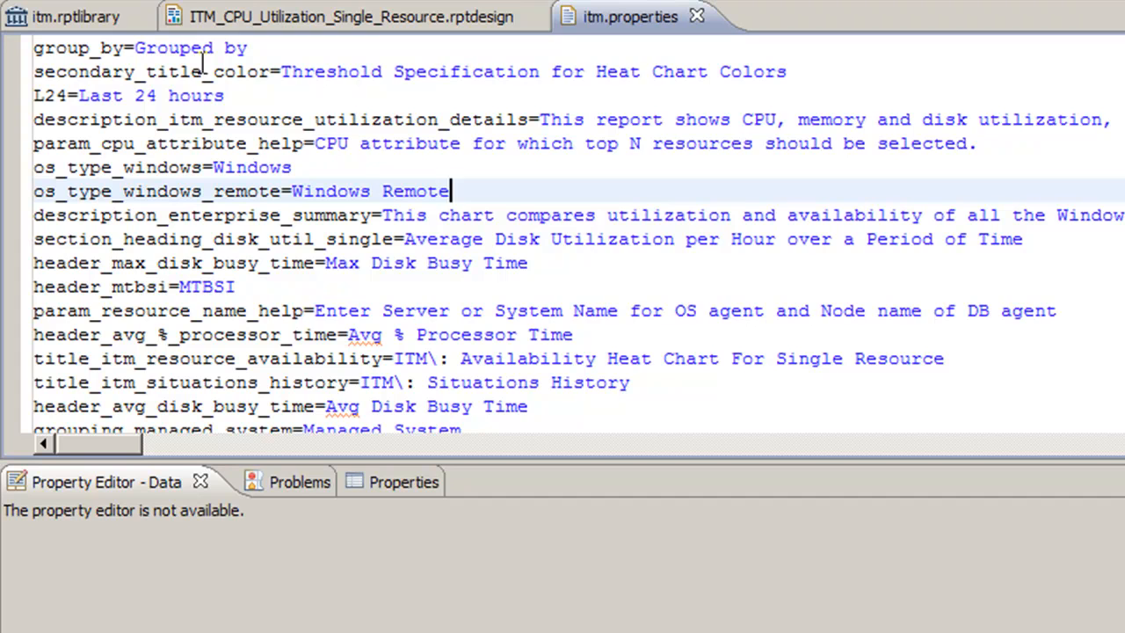
# Step: Preview the ITM_CPU_Utilization_Single_Resource report in a maximized editor to check the OS Type label in the header
pyautogui.click(376, 18)
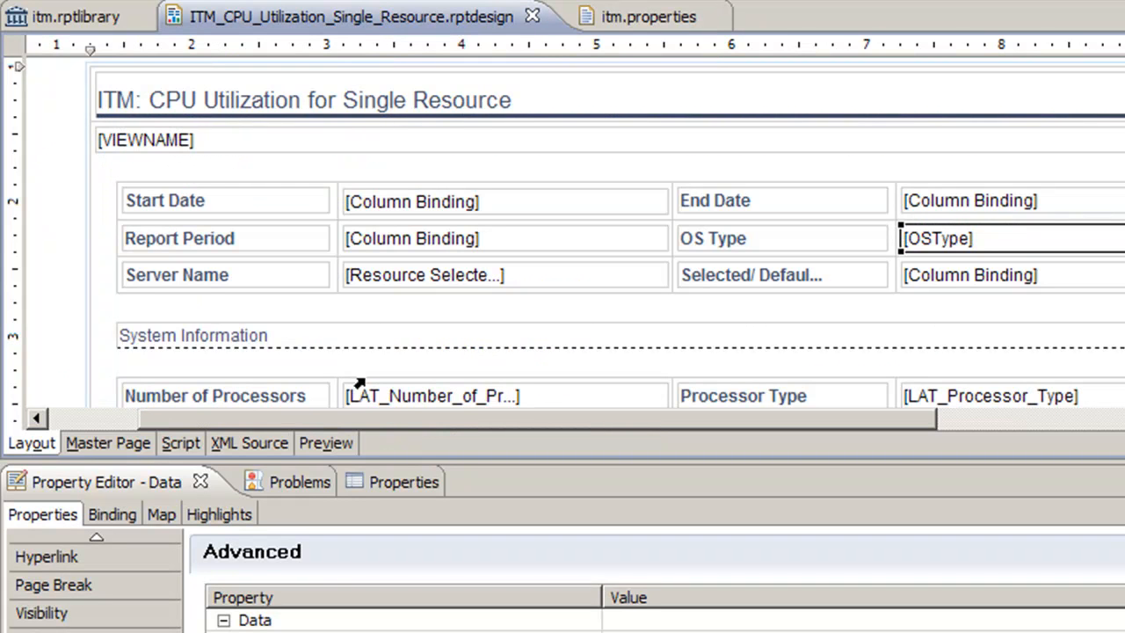
pyautogui.click(326, 442)
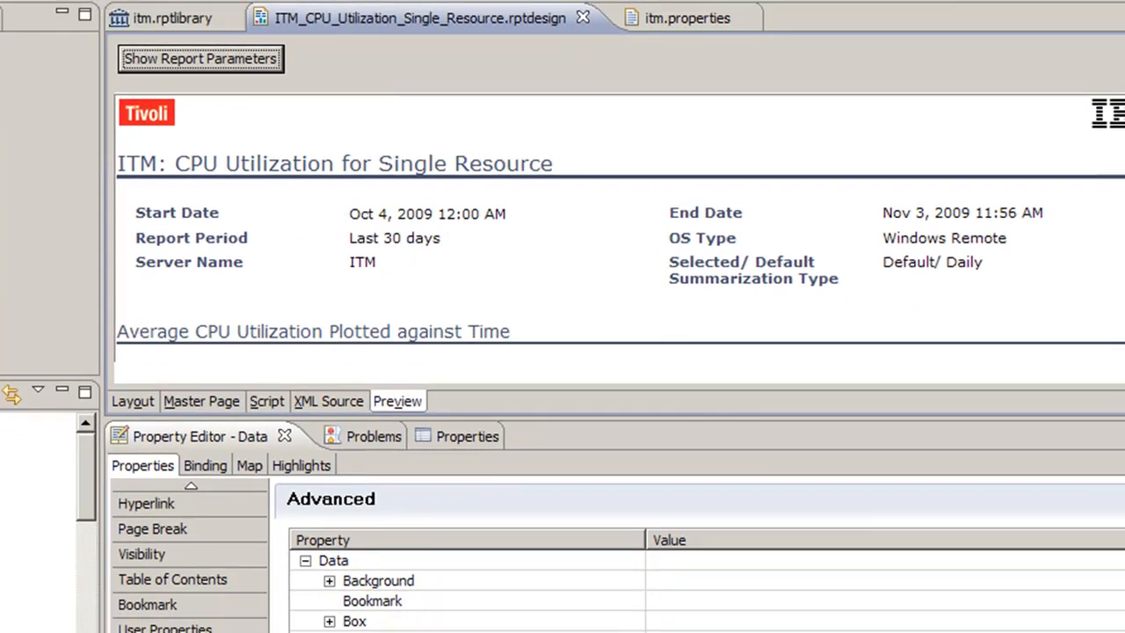
pyautogui.click(1121, 16)
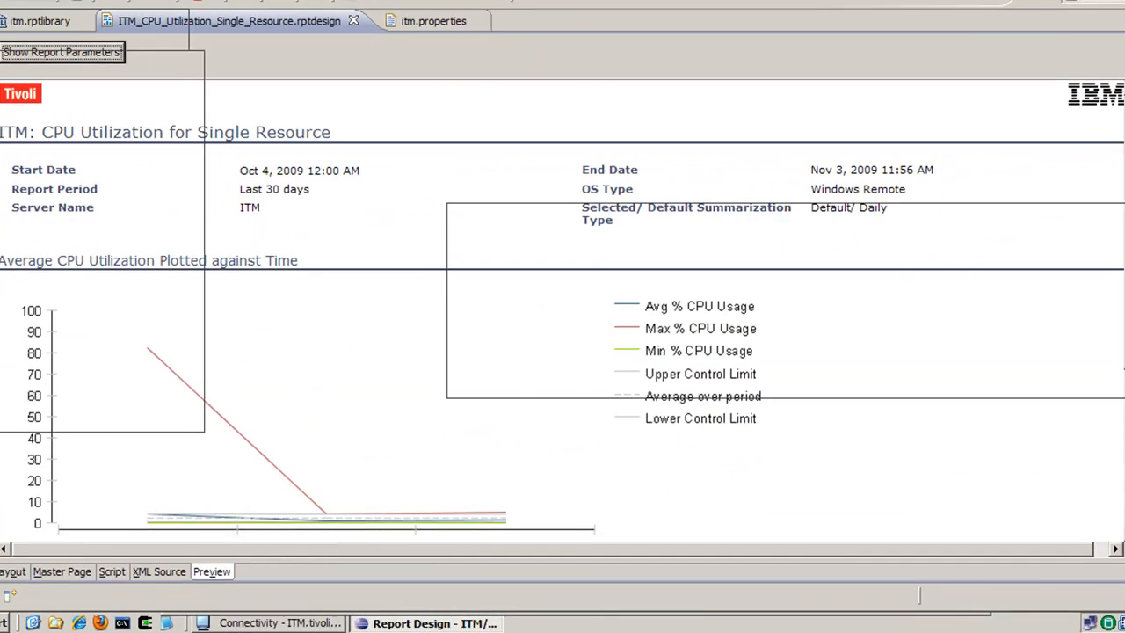